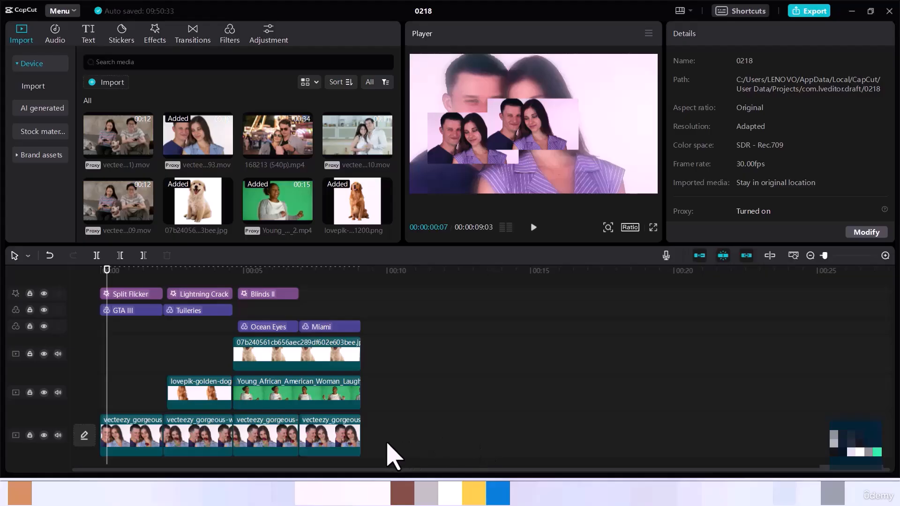
Step: Clear all existing clips, effects and filters from the timeline and add the clip 168213 (540p).mp4
left_click_drag(388, 442, 105, 304)
key("Delete")
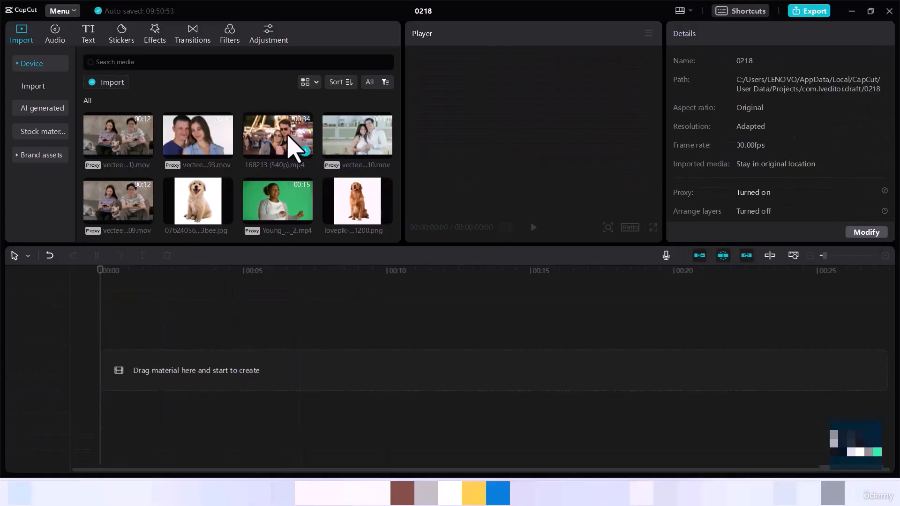
left_click(305, 152)
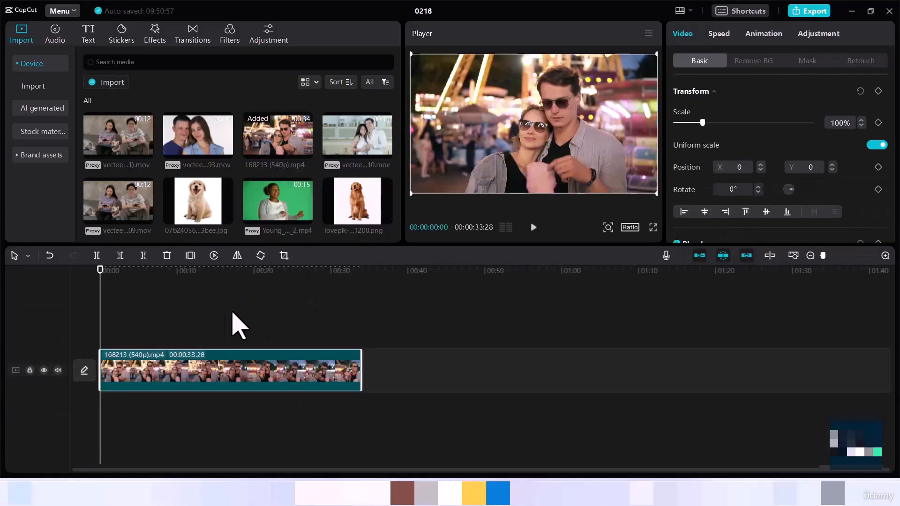
Step: Preview the opening seconds of the 168213 (540p).mp4 clip, and return the playhead to its start
left_click(210, 327)
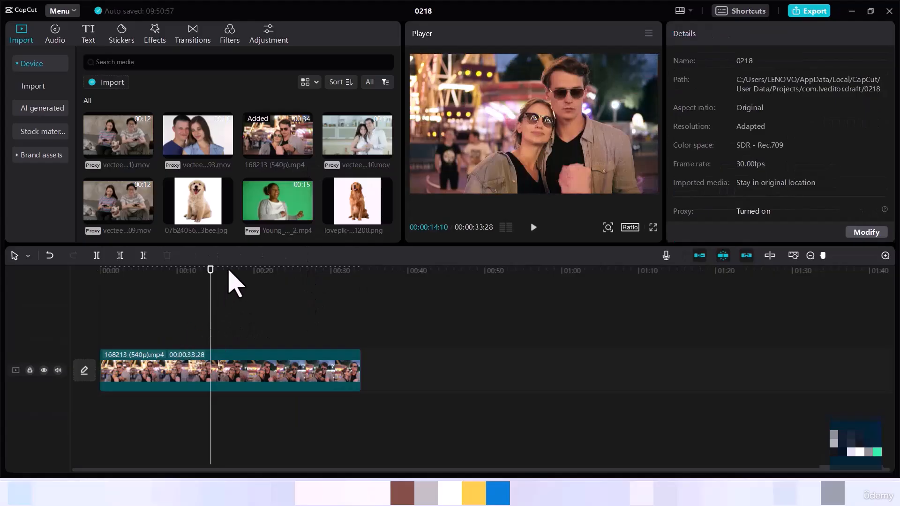
left_click_drag(212, 280, 100, 288)
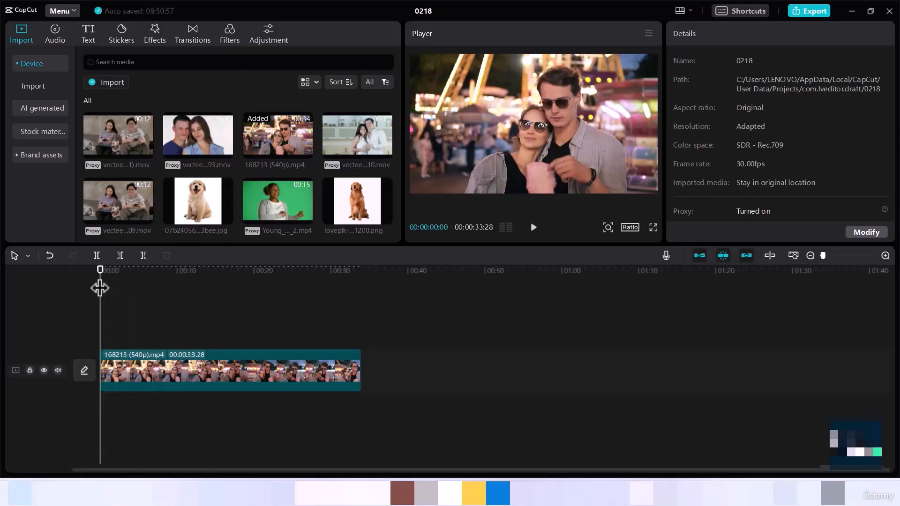
left_click(184, 370)
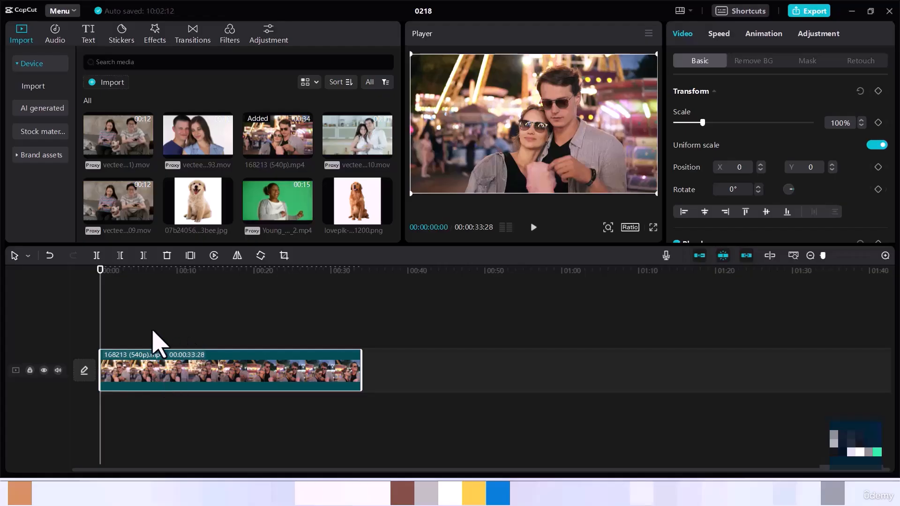
key("space")
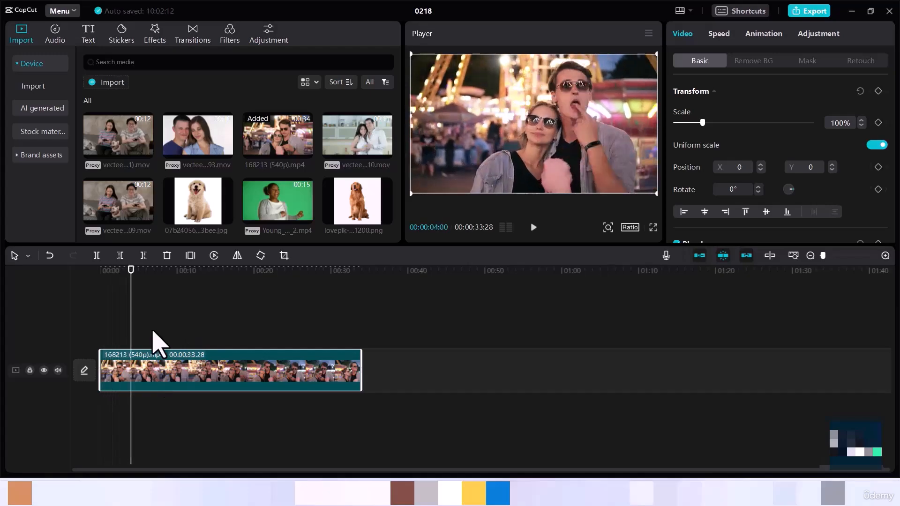
key("shift+Left")
key("shift+Left")
key("shift+Left")
key("shift+Left")
key("shift+Left")
key("shift+Left")
key("shift+Left")
key("shift+Left")
key("shift+Left")
key("shift+Left")
key("shift+Left")
key("shift+Left")
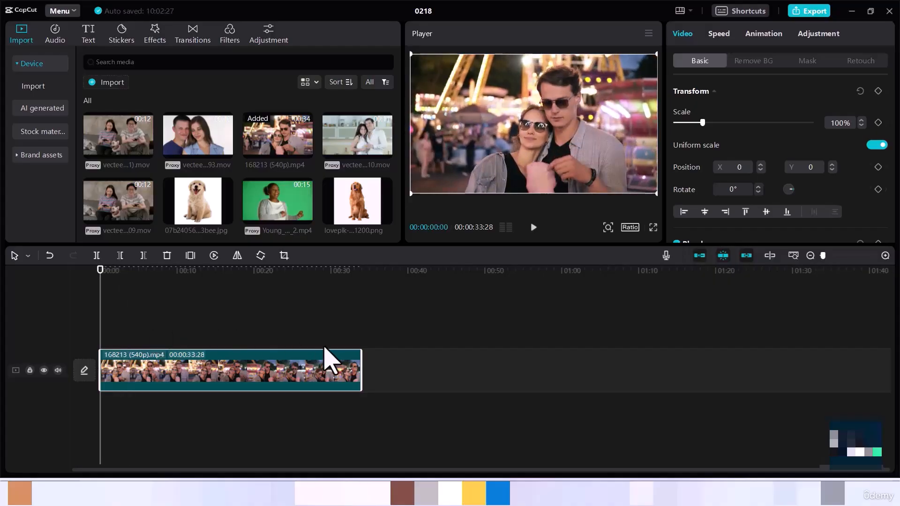
Step: Add a scale keyframe at the start of the clip and set the scale to 403%
left_click(878, 123)
left_click_drag(703, 126, 786, 133)
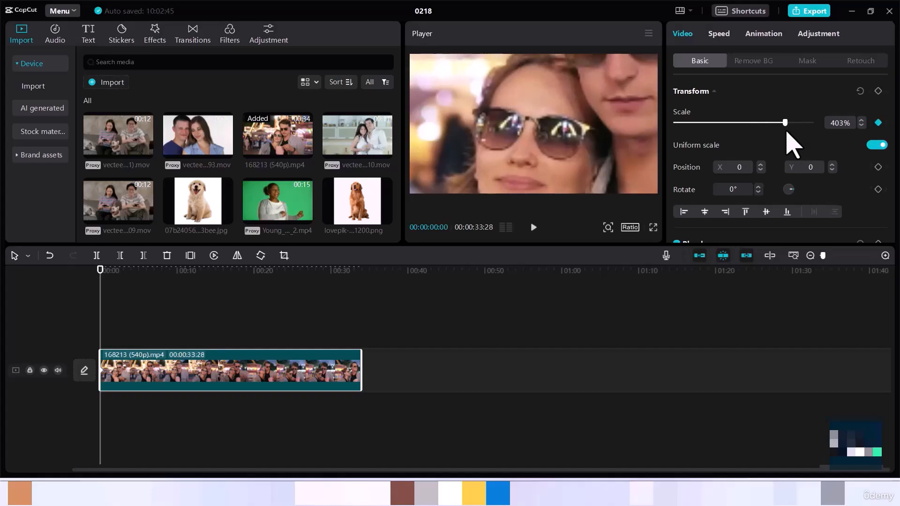
Step: At 00:00:05:00, keyframe the clip's scale at 202% and its position at X -336, Y -154
key("Right")
key("Right")
key("Right")
key("Right")
key("Right")
key("Right")
key("Right")
key("Right")
key("Right")
key("Right")
key("Right")
key("Right")
key("Right")
key("Right")
key("Right")
key("Right")
key("Right")
key("Right")
key("Right")
key("Right")
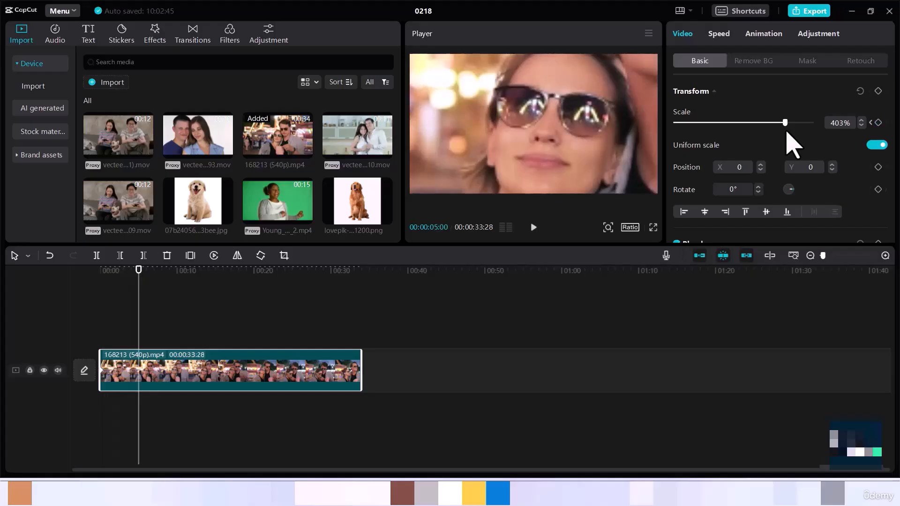
left_click_drag(783, 124, 731, 124)
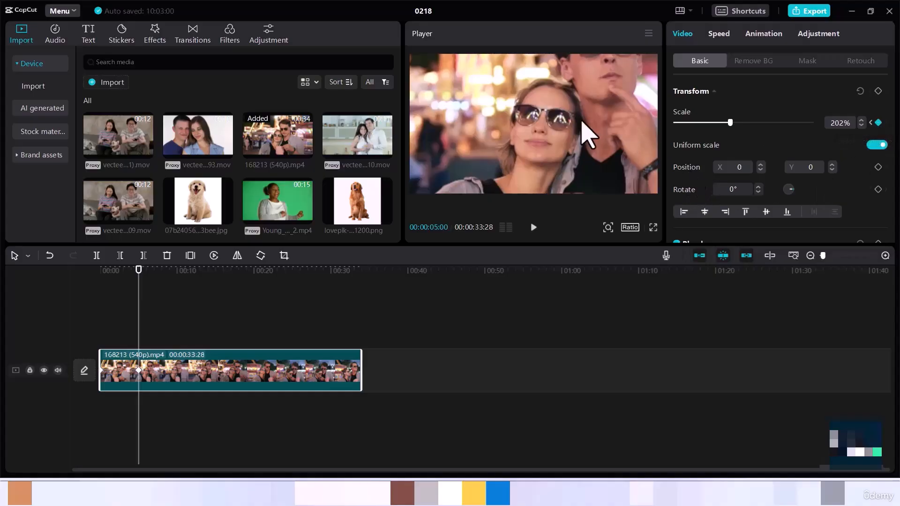
left_click(878, 167)
left_click_drag(608, 142, 585, 152)
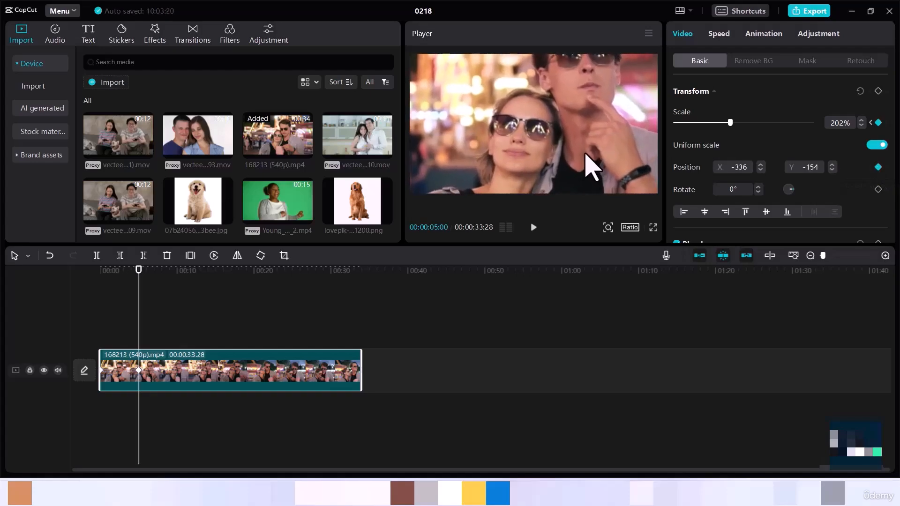
Step: At 00:00:10:20, keyframe the clip's scale at 134% and its position at X -358, Y -376
scroll(585, 154, "down", 17)
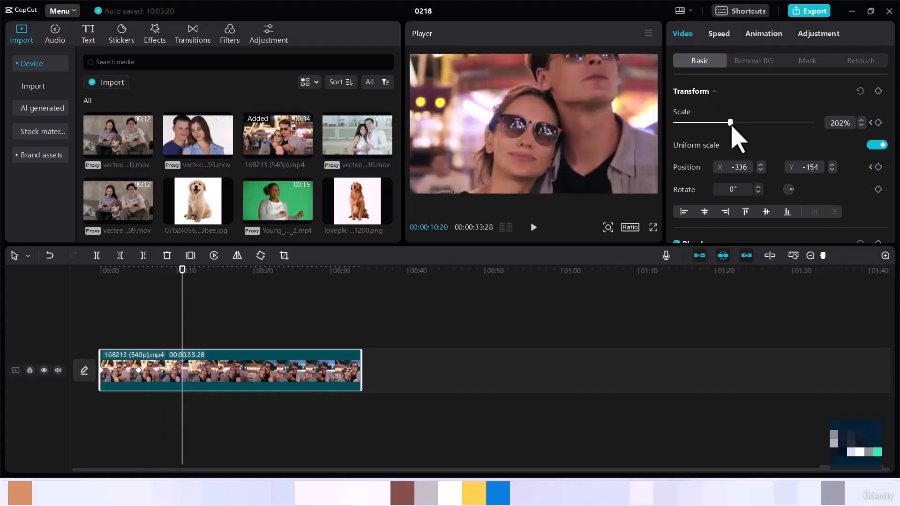
left_click_drag(731, 126, 717, 127)
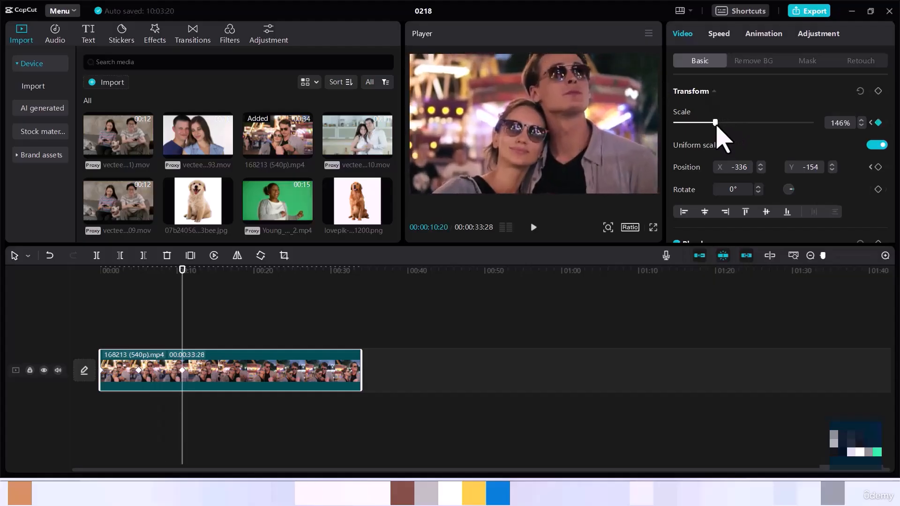
left_click(879, 167)
left_click_drag(564, 133, 563, 148)
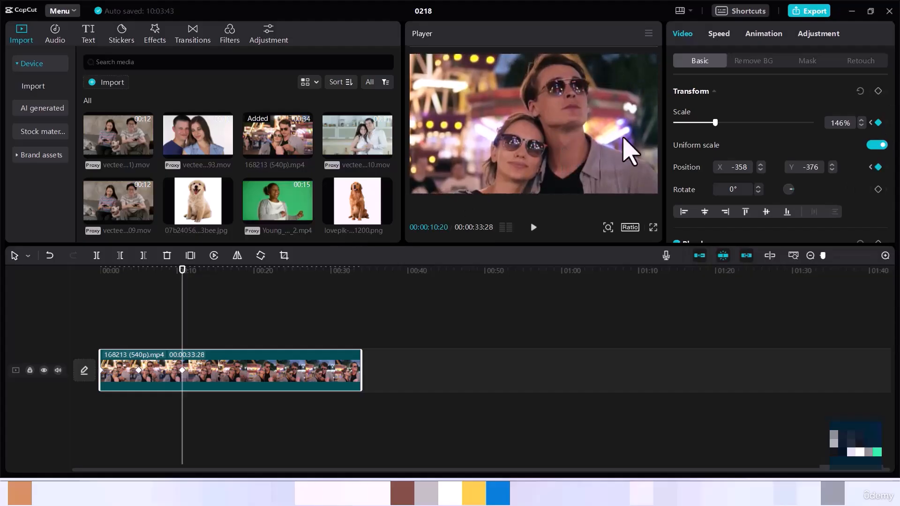
left_click_drag(715, 123, 711, 123)
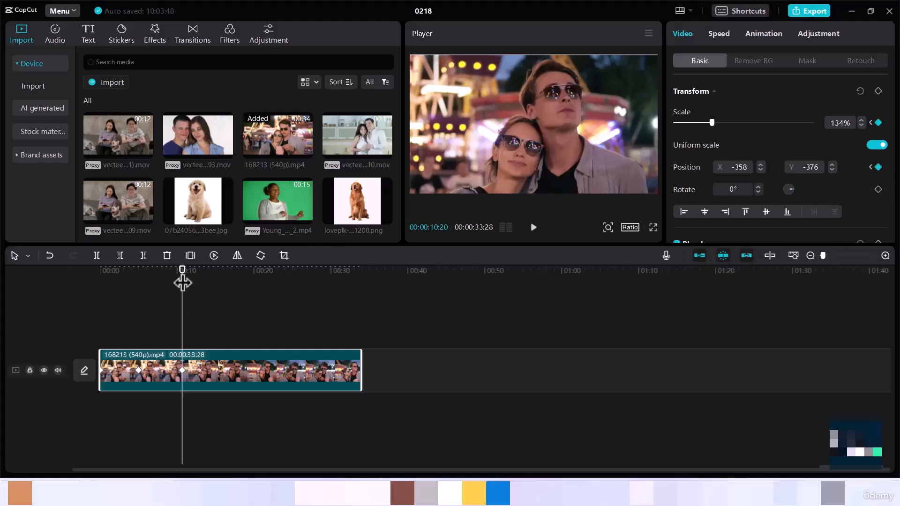
Step: At 00:00:19:08, keyframe the clip's position at X -395, Y -204 and its scale at 157%
left_click_drag(182, 280, 248, 286)
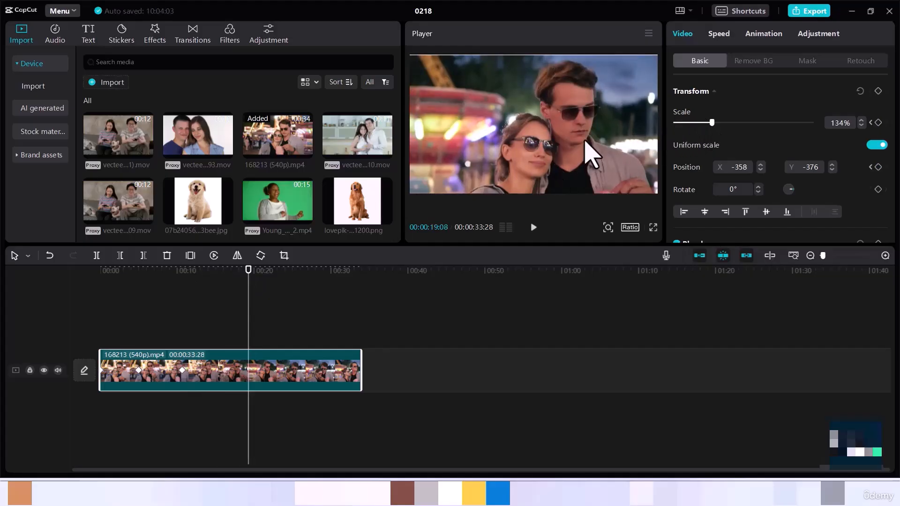
left_click_drag(585, 139, 582, 135)
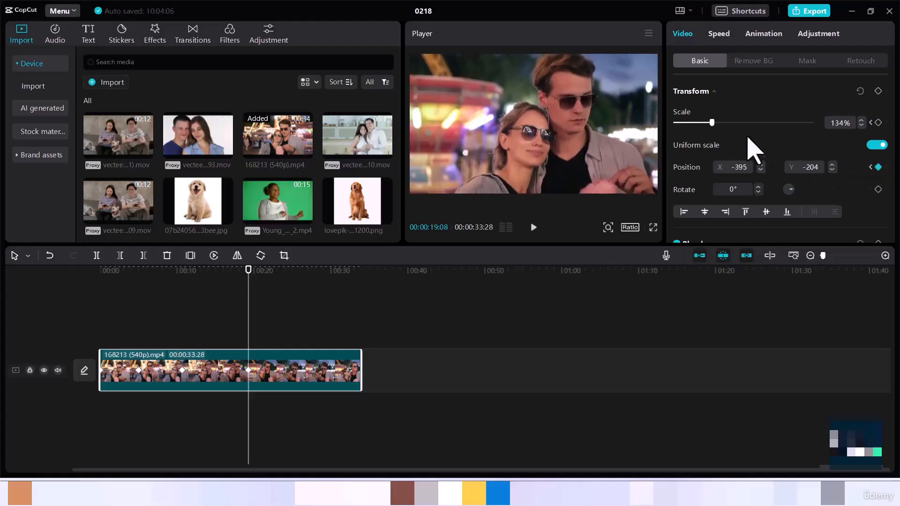
left_click_drag(713, 123, 718, 123)
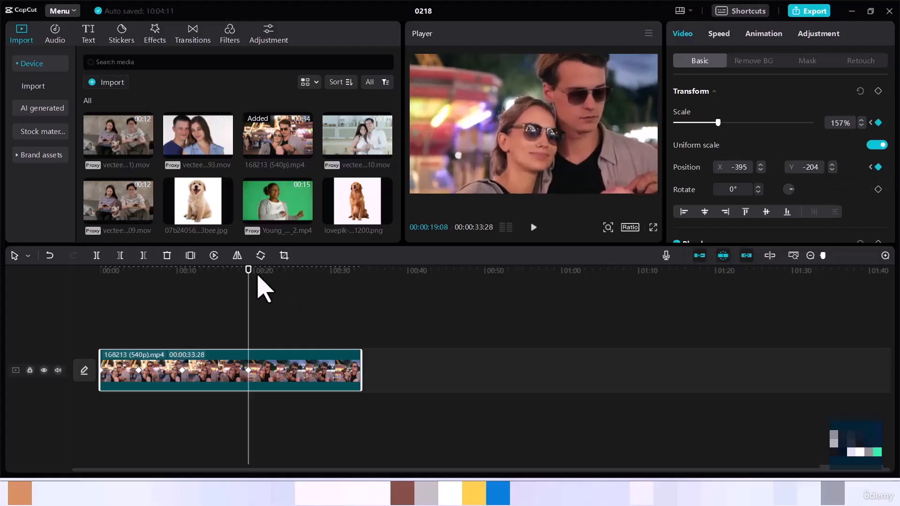
Step: At 00:00:26:14, keyframe the clip's position at X -417, Y 0 and its scale at 133%
left_click_drag(250, 282, 304, 293)
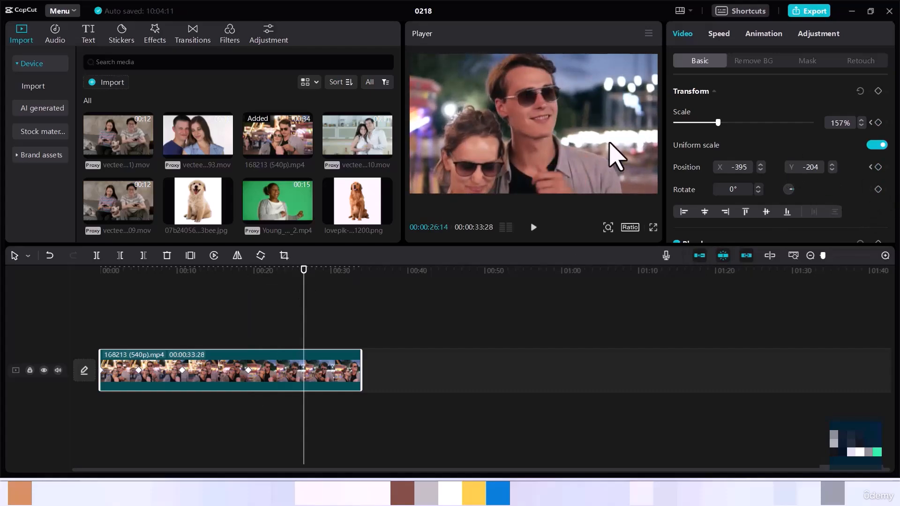
left_click_drag(609, 143, 608, 136)
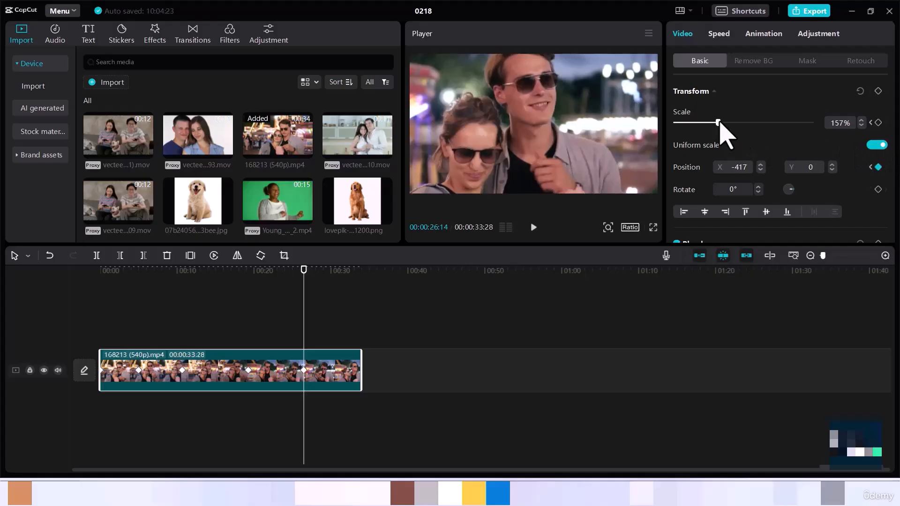
left_click_drag(719, 123, 712, 123)
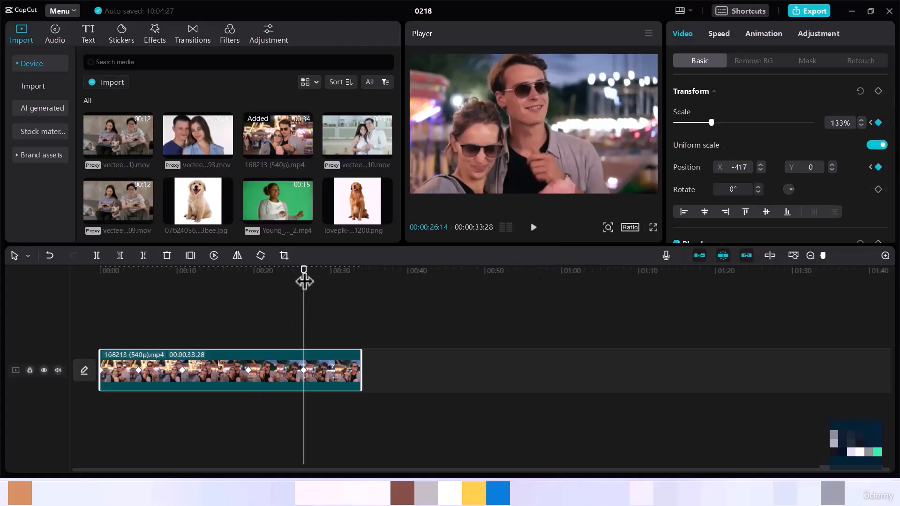
Step: At 00:00:30:29, keyframe the clip's scale at 189% and its position at X -404, Y -227
left_click_drag(304, 280, 338, 282)
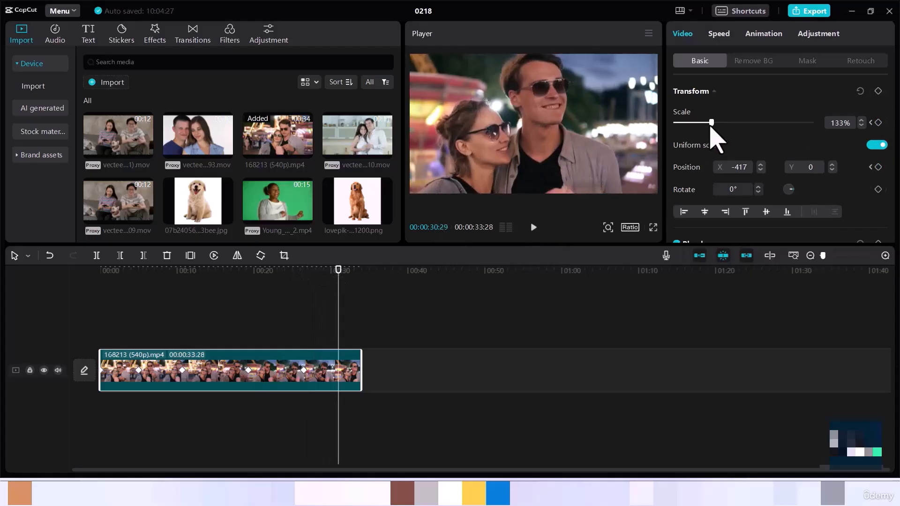
left_click_drag(712, 123, 728, 124)
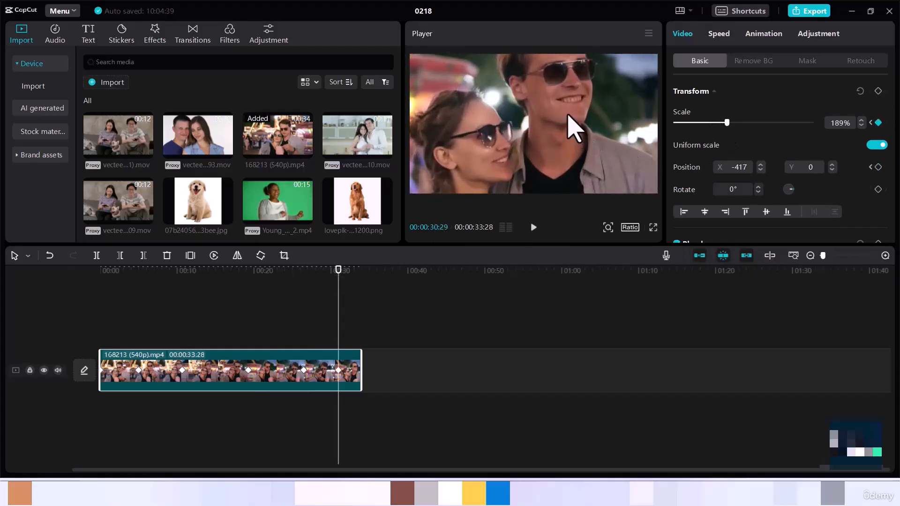
left_click_drag(568, 114, 569, 129)
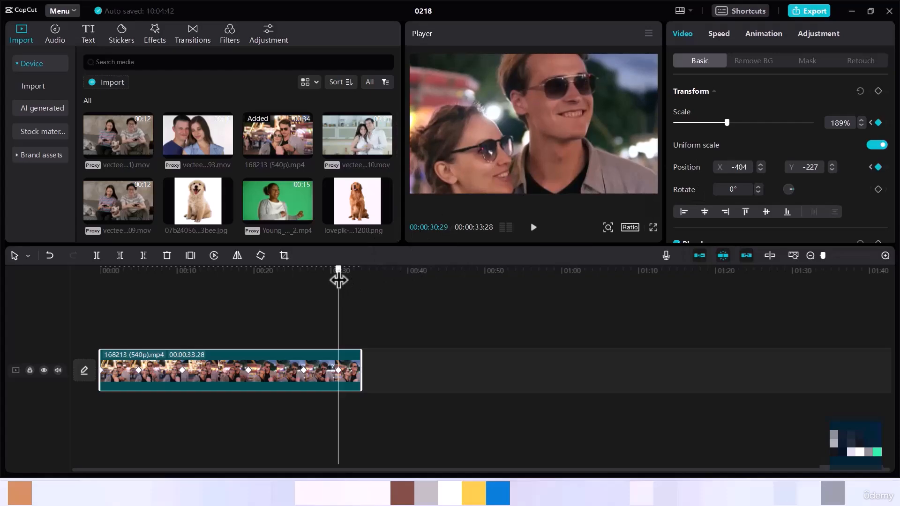
Step: At the clip's end, 00:00:33:28, keyframe the scale at 100% and the position at X 0, Y 0
left_click_drag(339, 280, 361, 282)
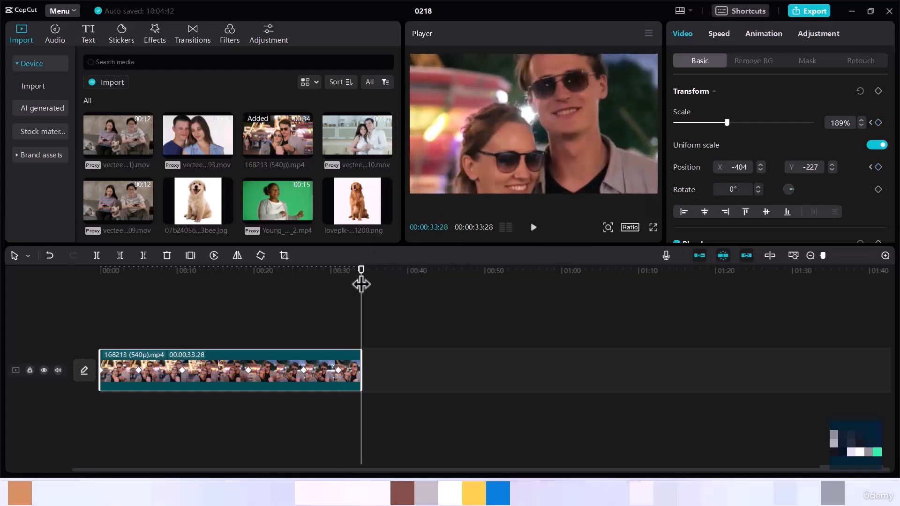
left_click_drag(727, 123, 708, 134)
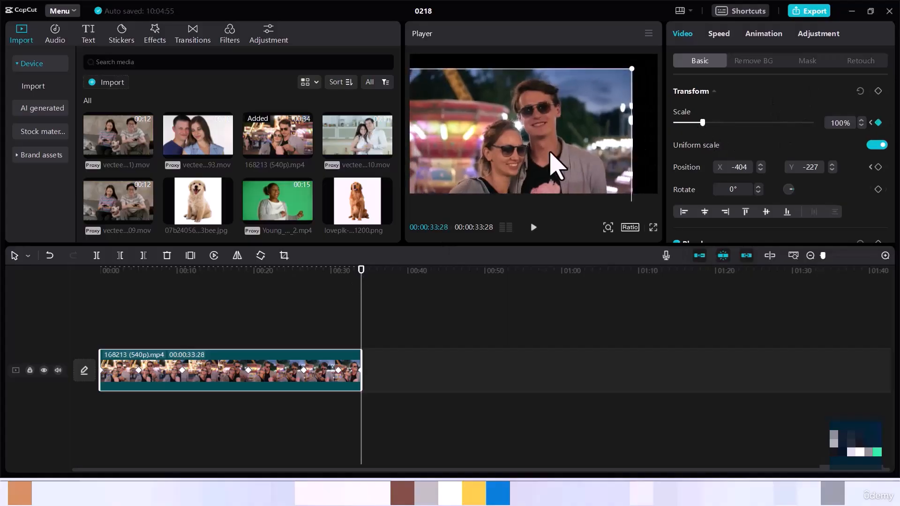
left_click_drag(556, 167, 578, 139)
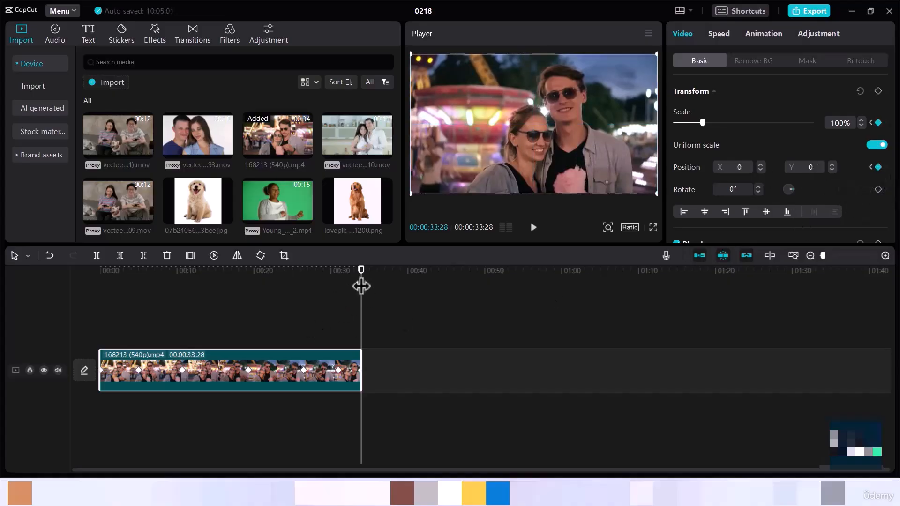
Step: Play the clip from the beginning to preview the keyframed zoom and position animation
left_click_drag(361, 280, 77, 322)
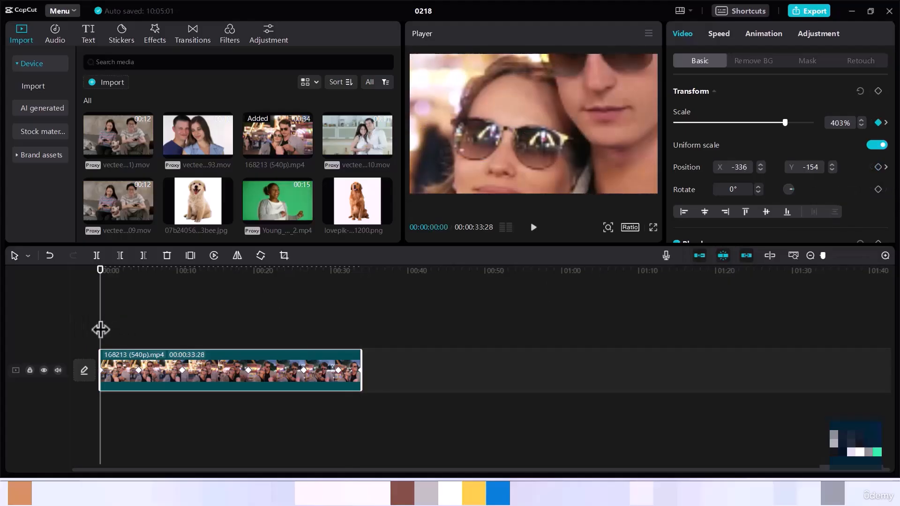
key("space")
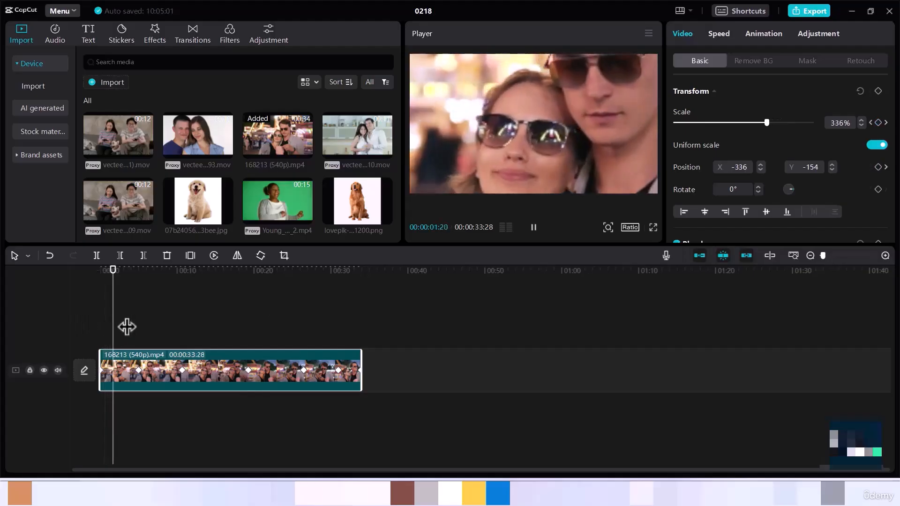